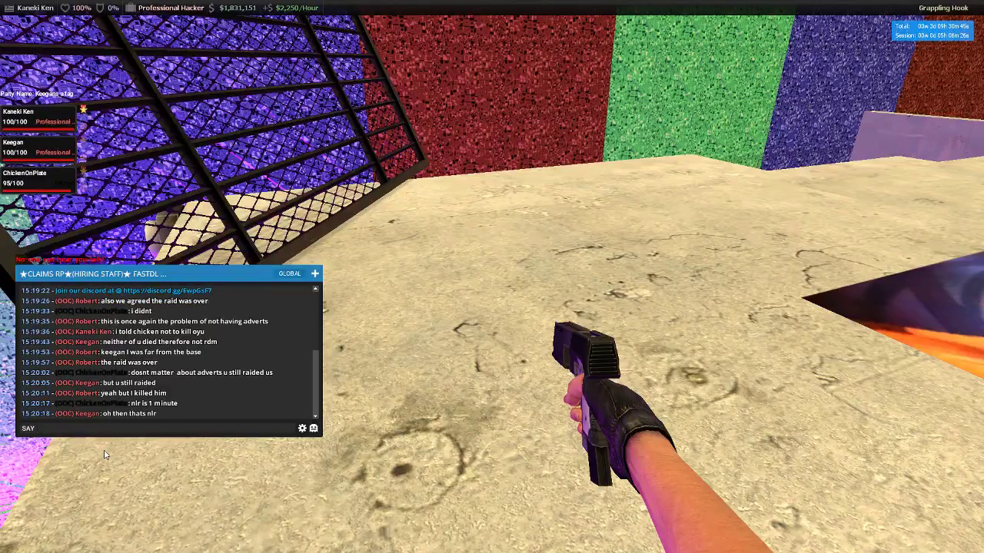
Step: Close the chat, grapple onto the ledge, then release the rope
key(Escape)
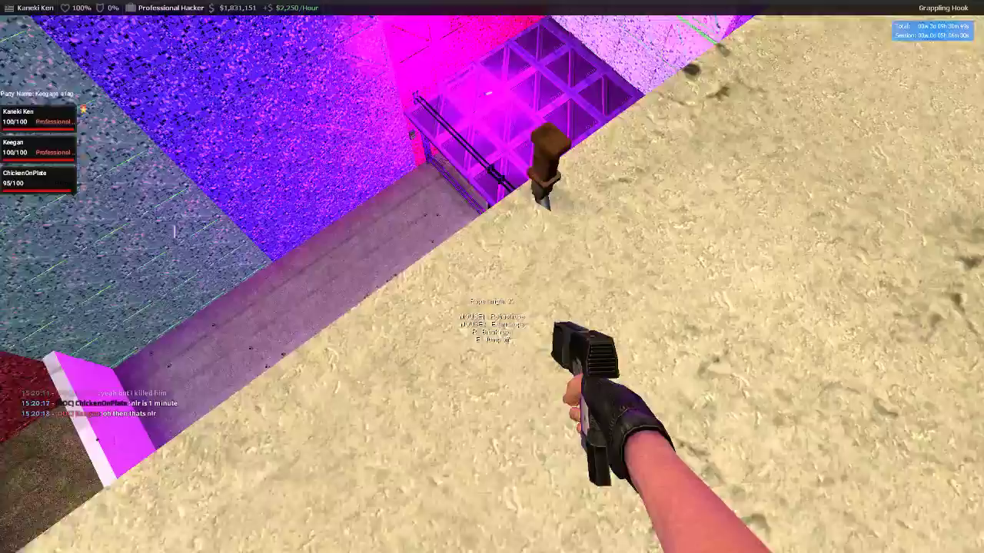
click(492, 277)
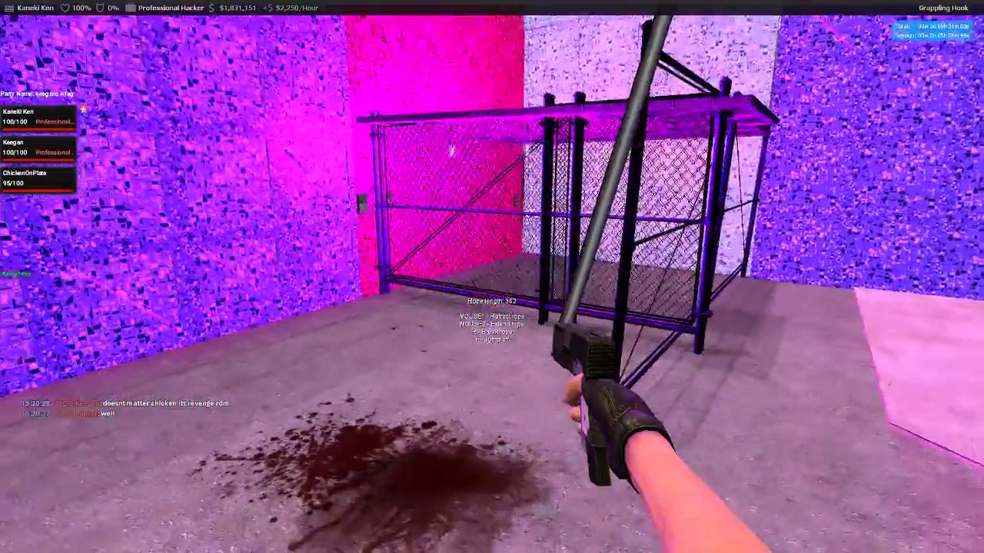
key(r)
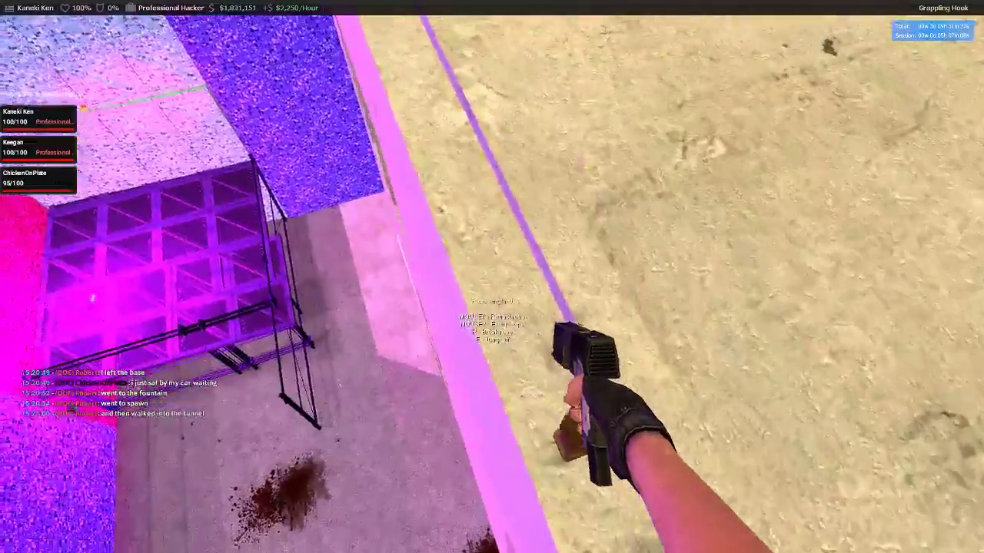
Step: Grapple repeatedly up the pink and purple walls onto the sand plateau
click(492, 277)
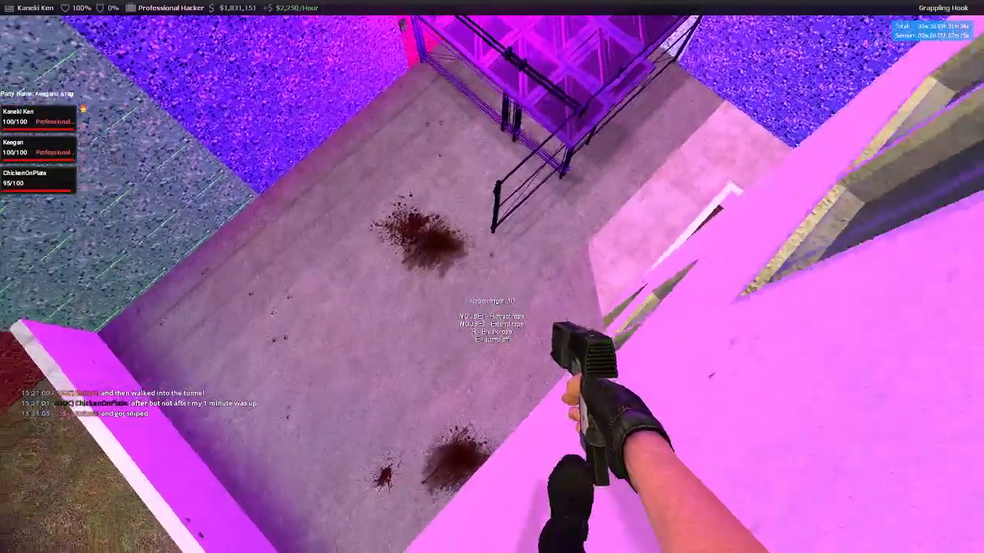
click(492, 277)
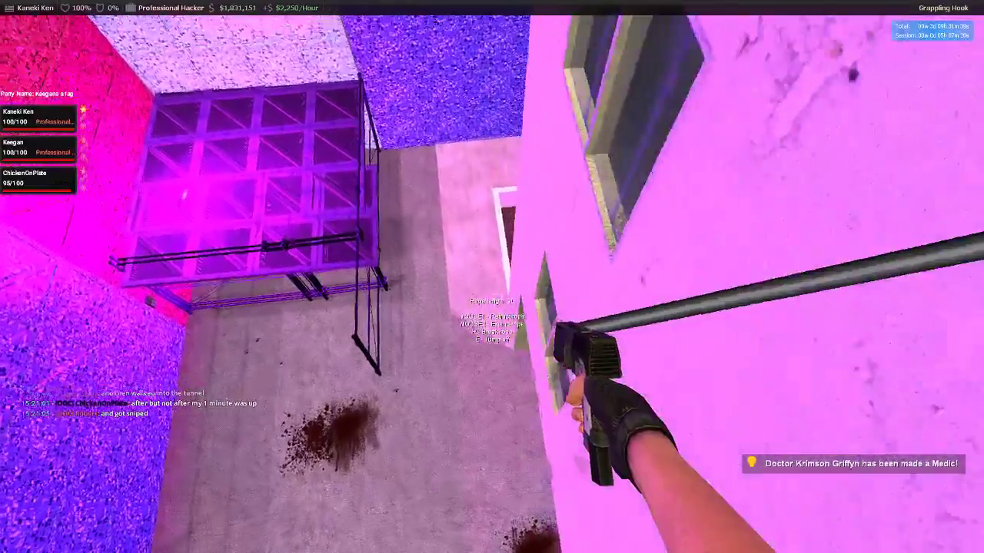
click(492, 277)
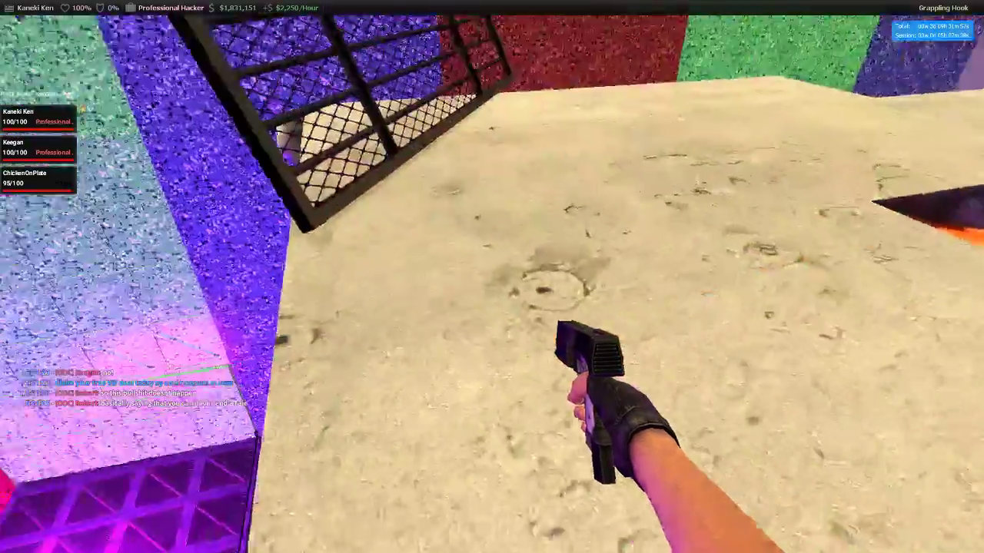
click(492, 277)
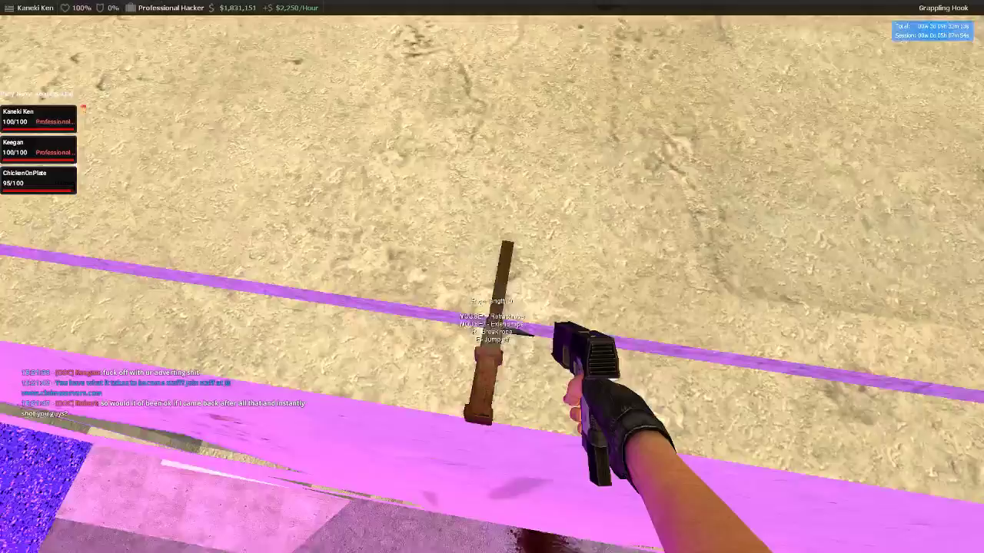
click(492, 277)
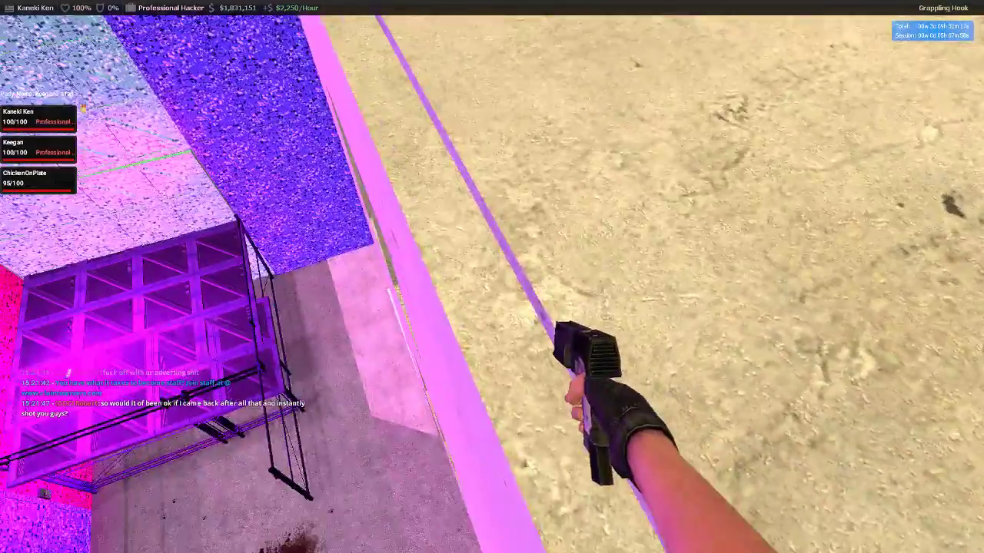
click(492, 277)
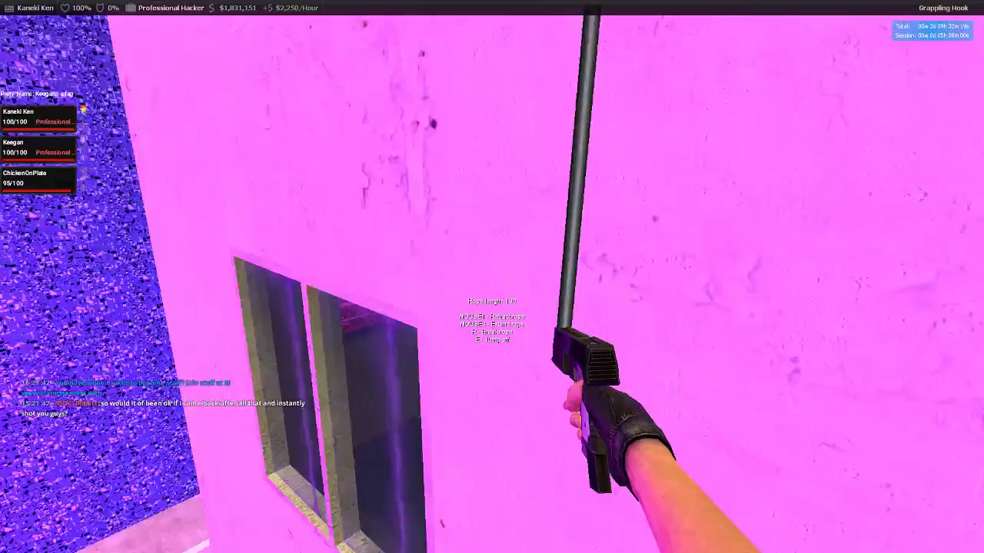
Step: Send OOC replies 'no because youre the bigger person' and 'and staff', then start the next reply
key(y)
text(// no because youre the bigger)
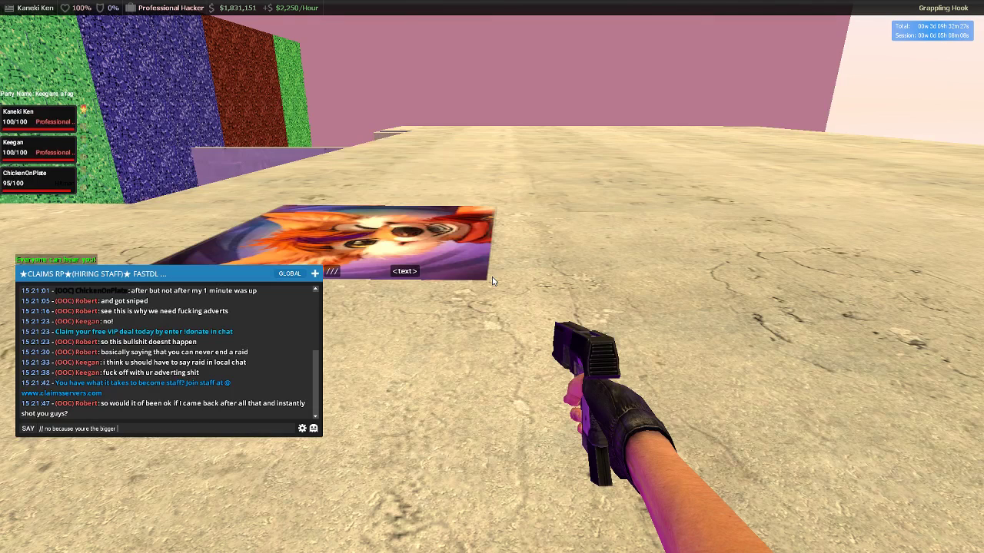
text(person)
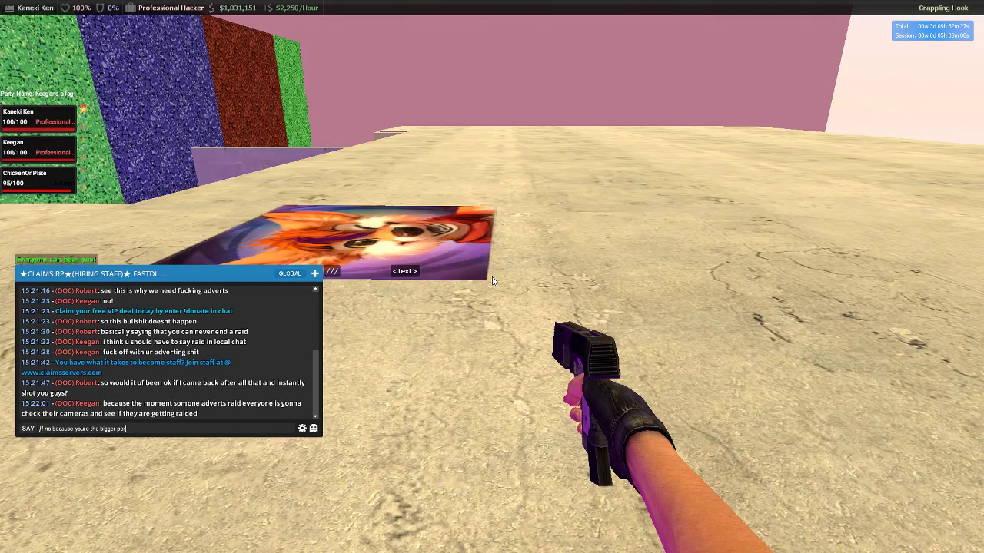
key(Return)
text(y// and s)
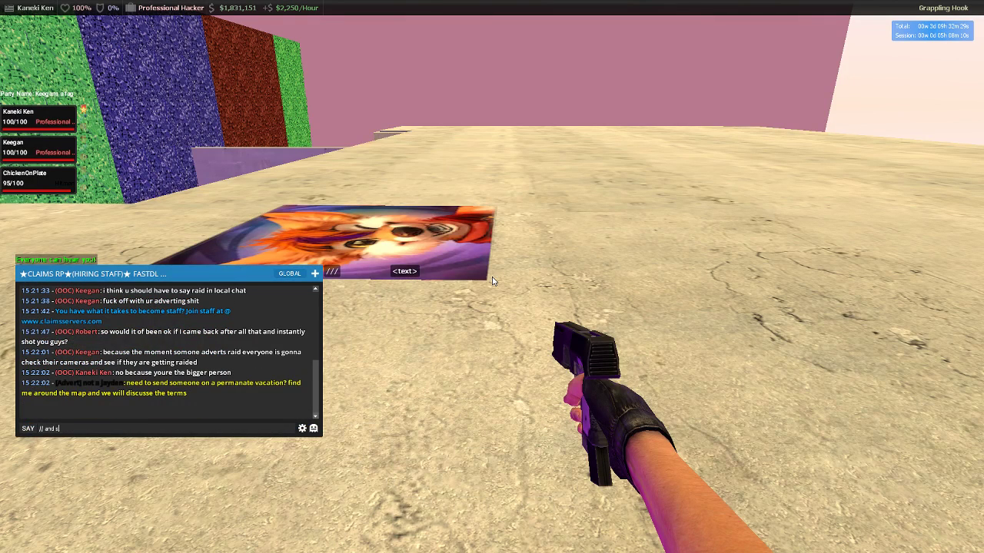
text(ff)
key(Return)
text(y//)
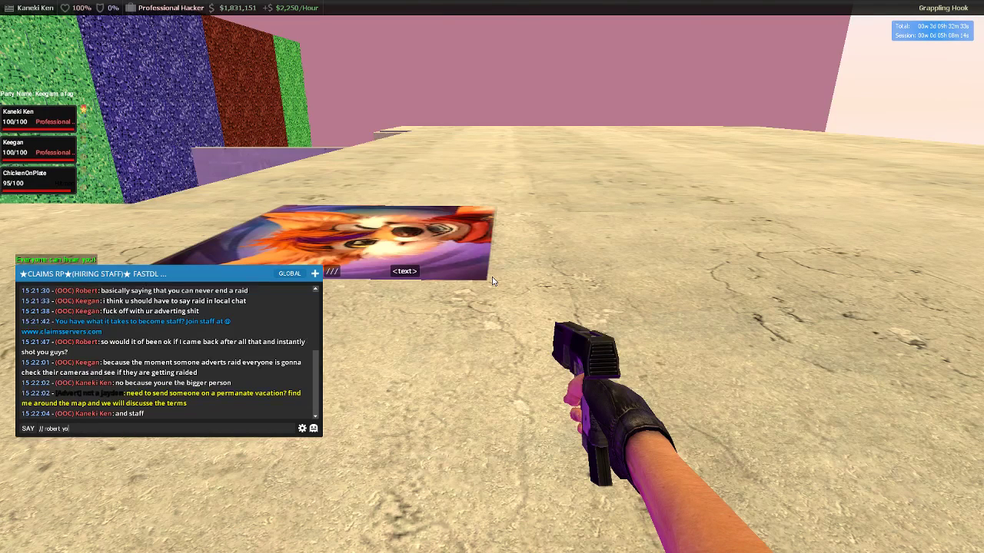
key(BackSpace)
key(BackSpace)
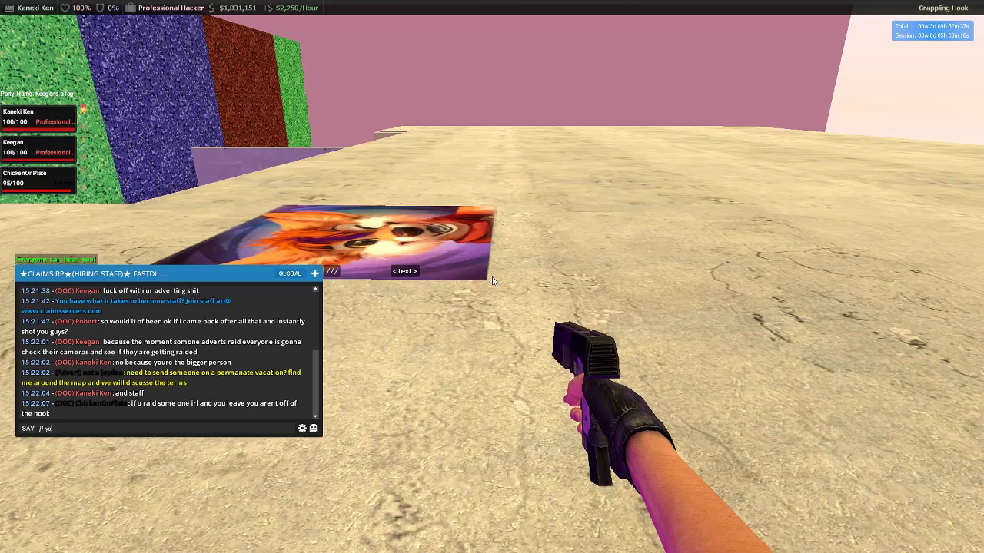
text(ur suposed to warn them not be)
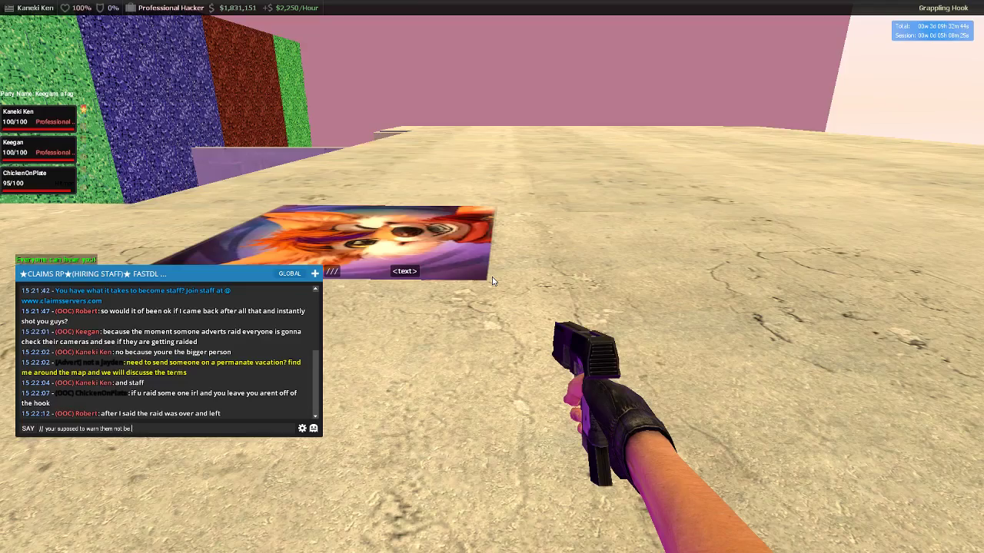
Step: Send 'your suposed to warn them not be them', then grapple down along the pink wall
key(Return)
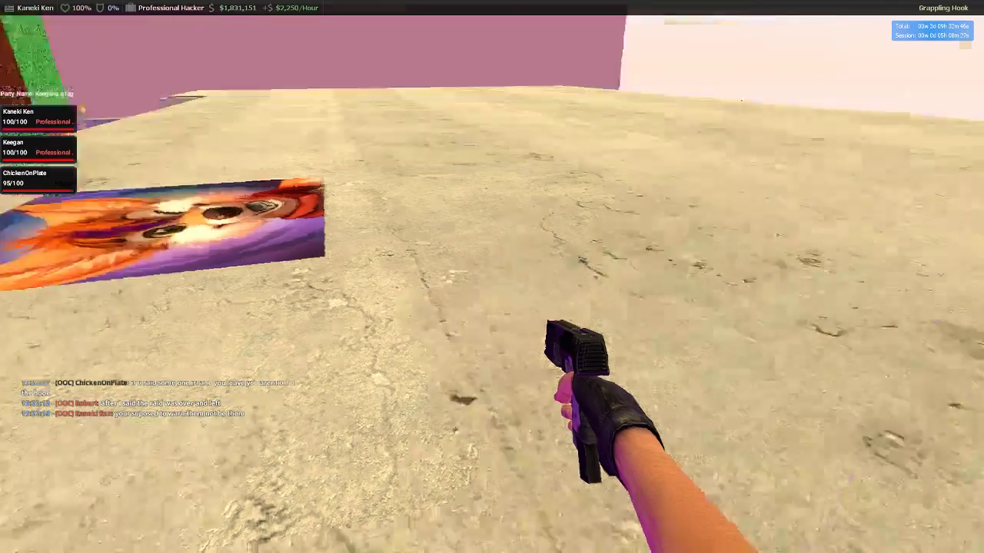
click(492, 276)
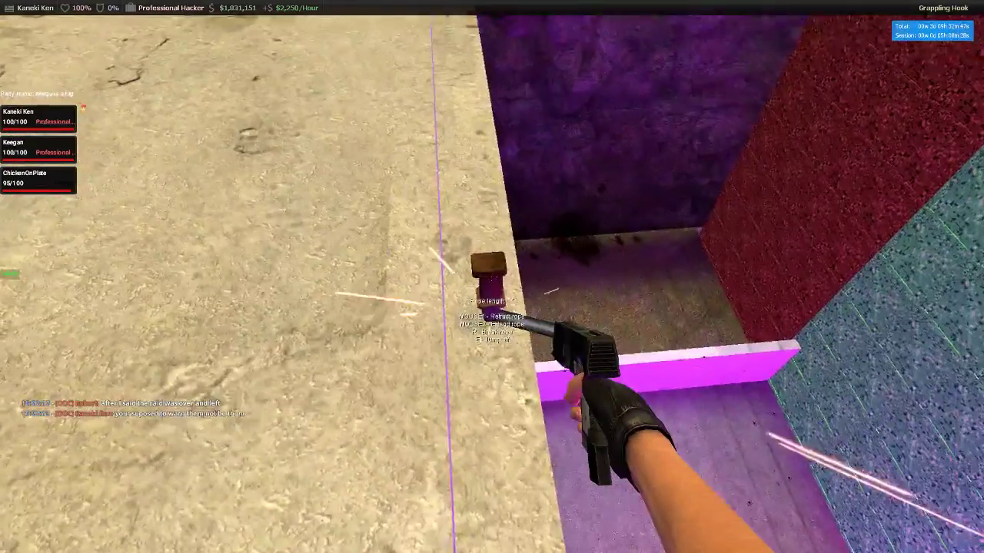
click(492, 276)
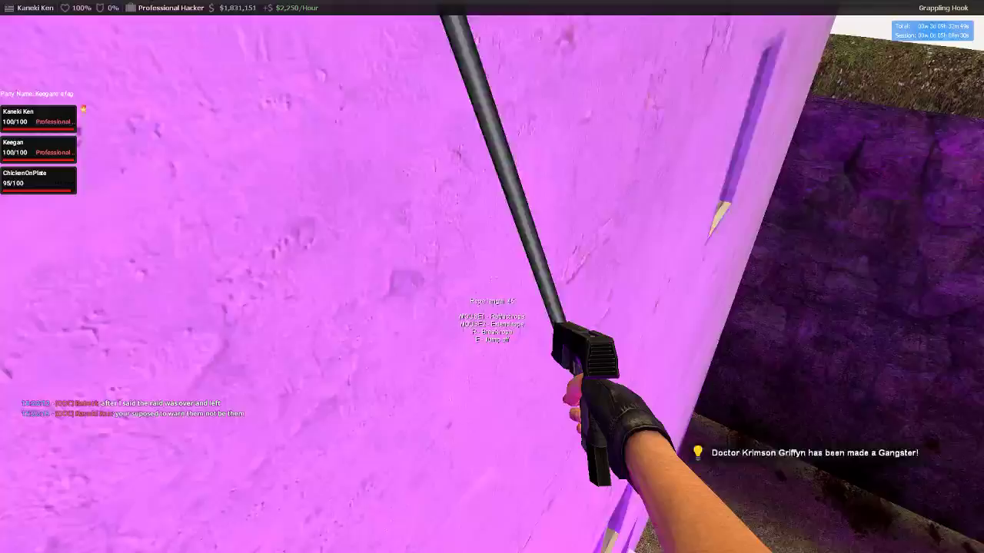
text(y)
text(// you)
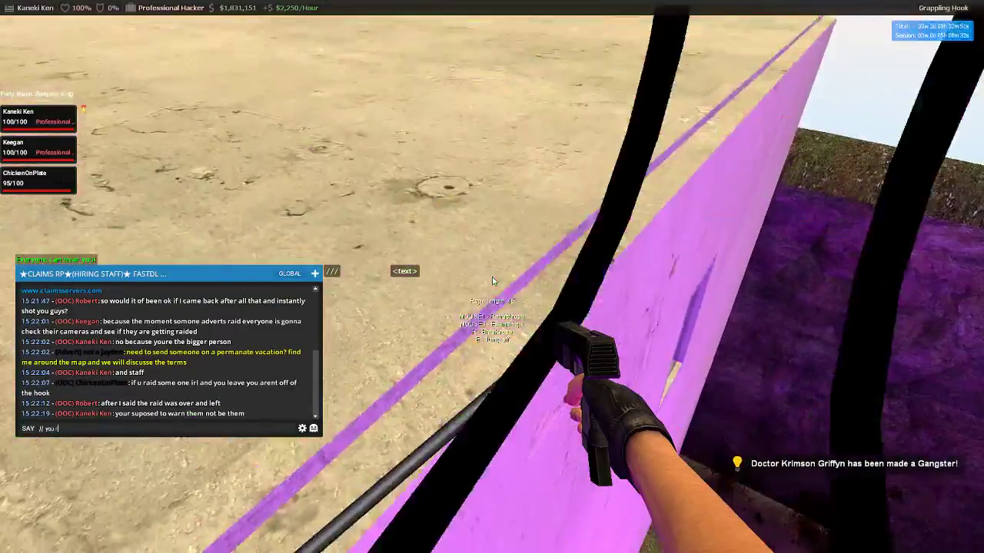
key(Escape)
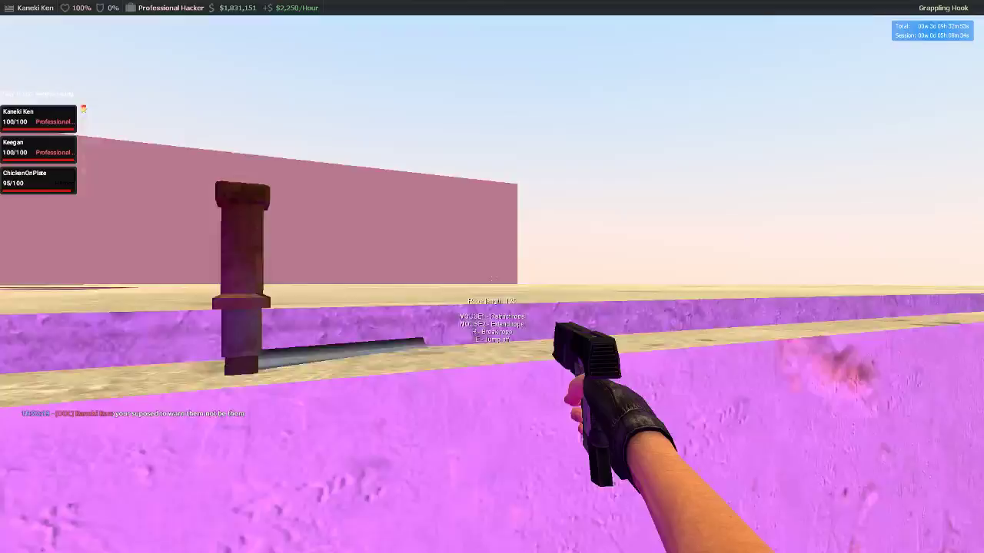
drag(492, 277, 492, 384)
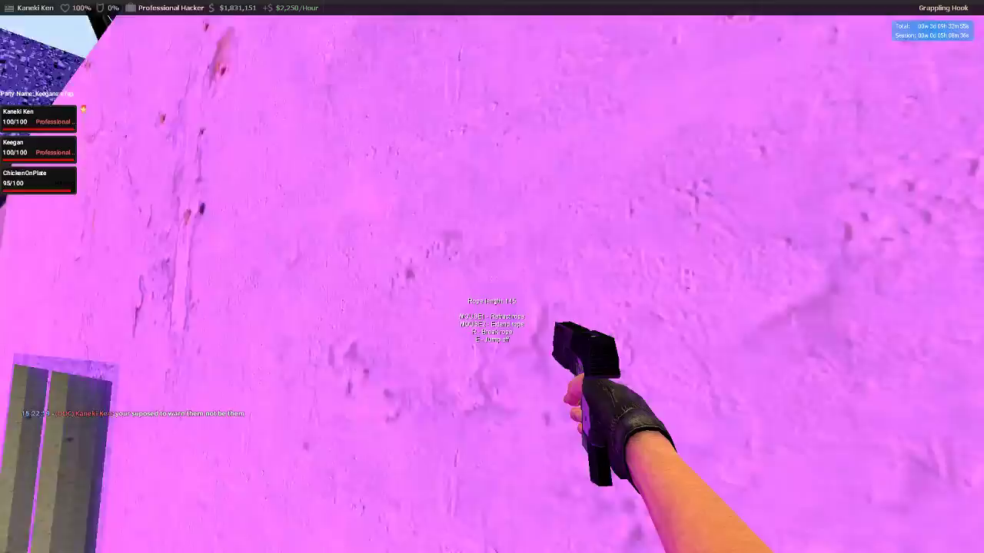
text(y)
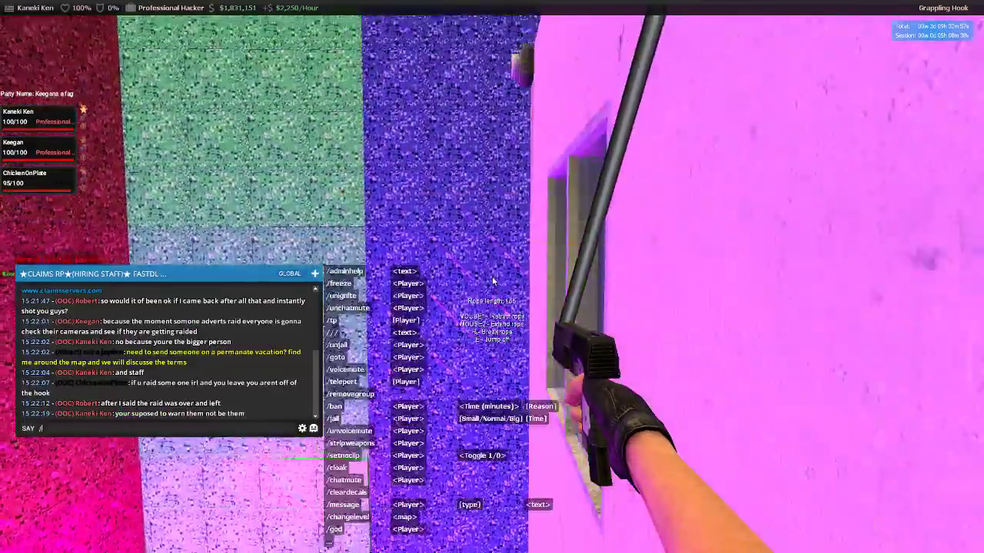
text( h)
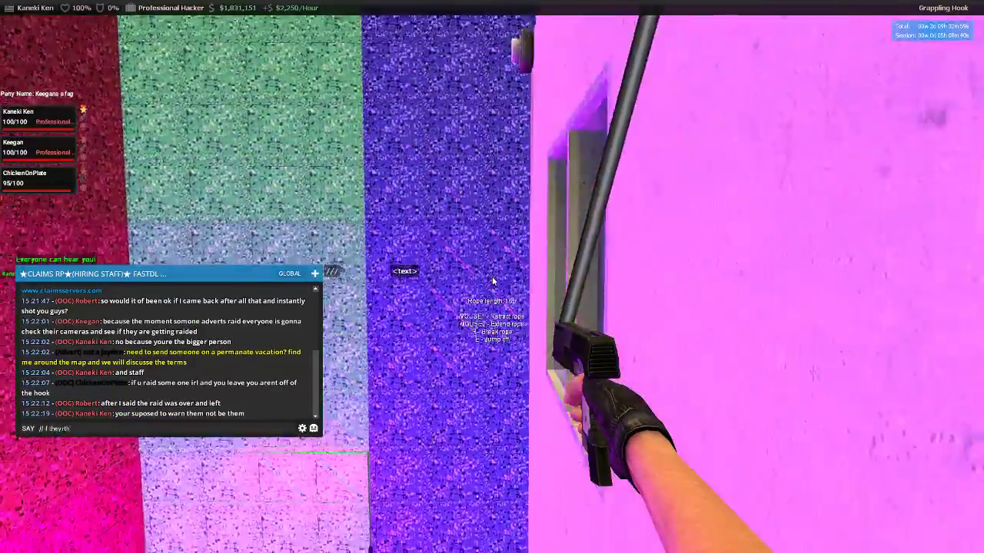
text( are wrong)
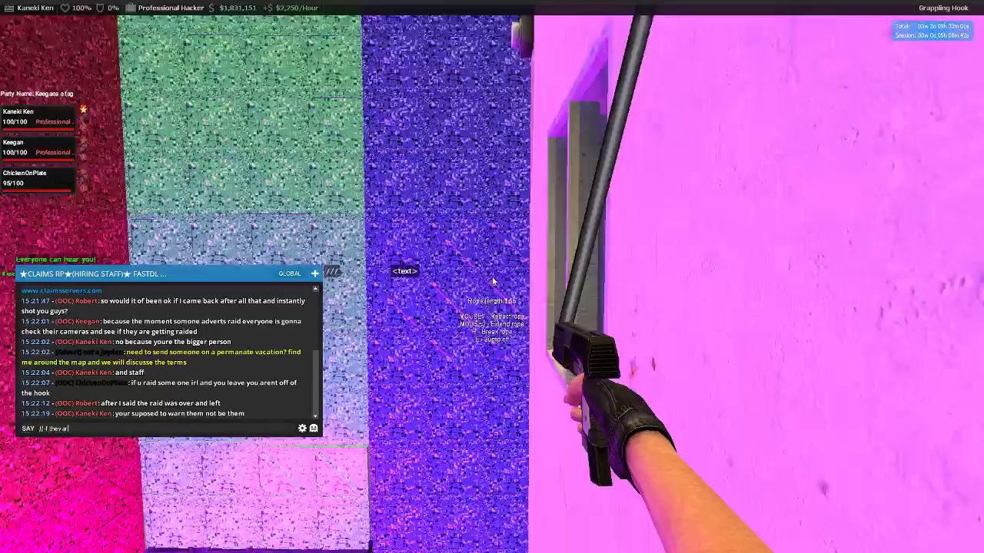
Step: Send the OOC replies 'if they are wrong' and 'dont conform' while hanging
key(Return)
text(y)
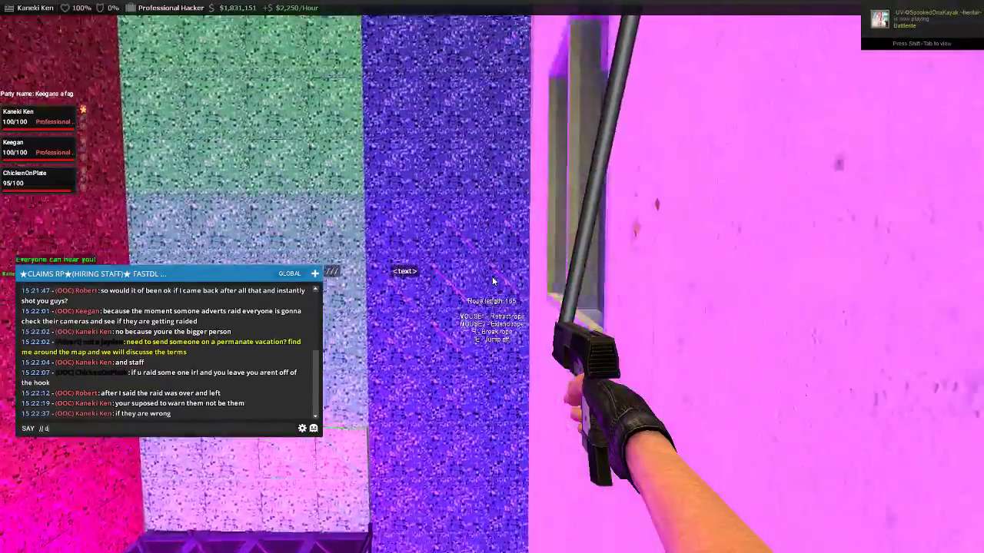
text(// dont comform)
key(Return)
text(y//)
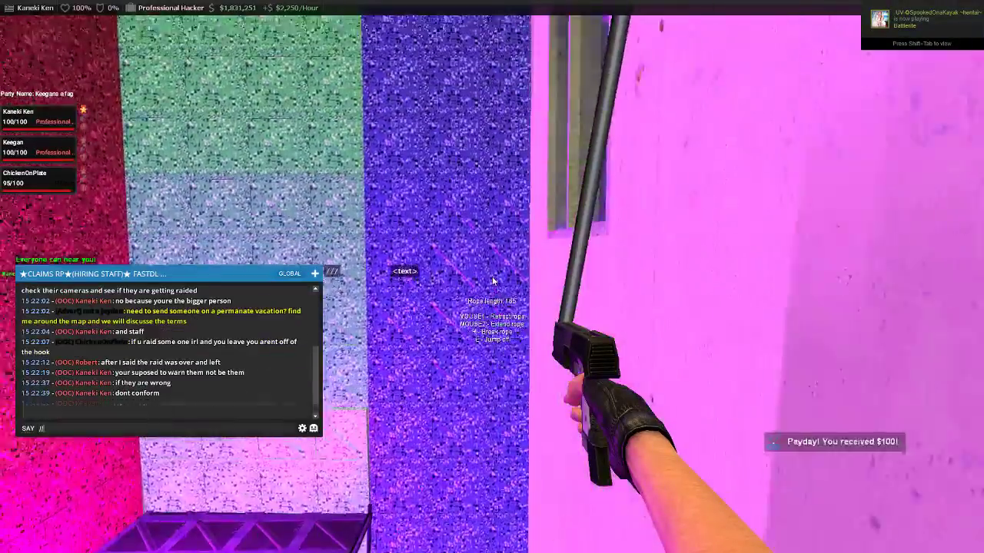
Step: Swing up to the pink building's top edge by the sand and let go of the rope
key(Escape)
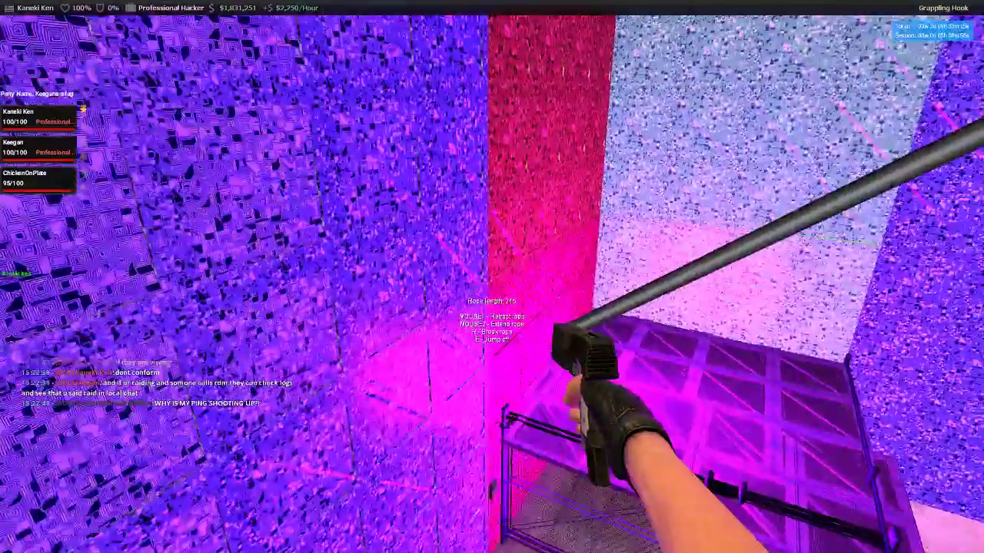
key(y)
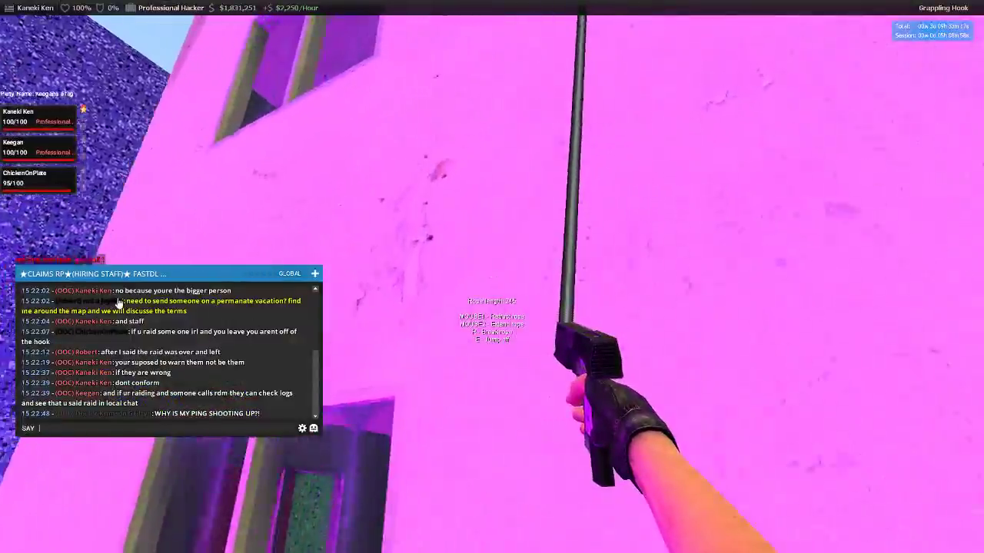
key(Escape)
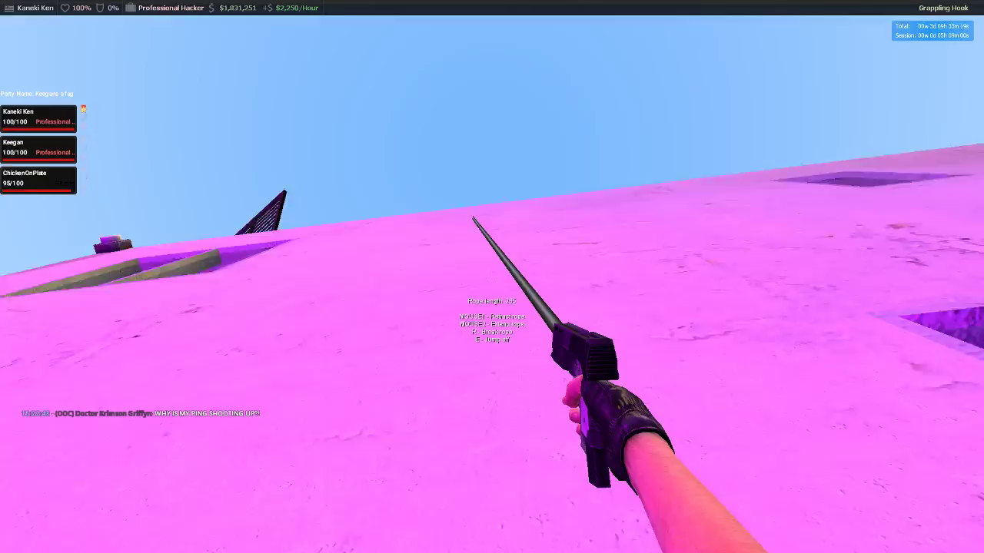
key(e)
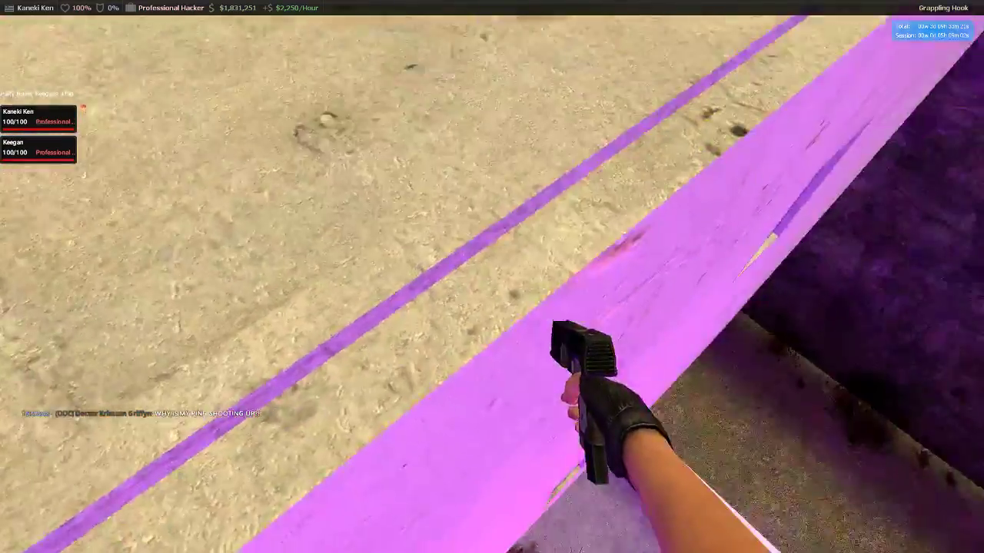